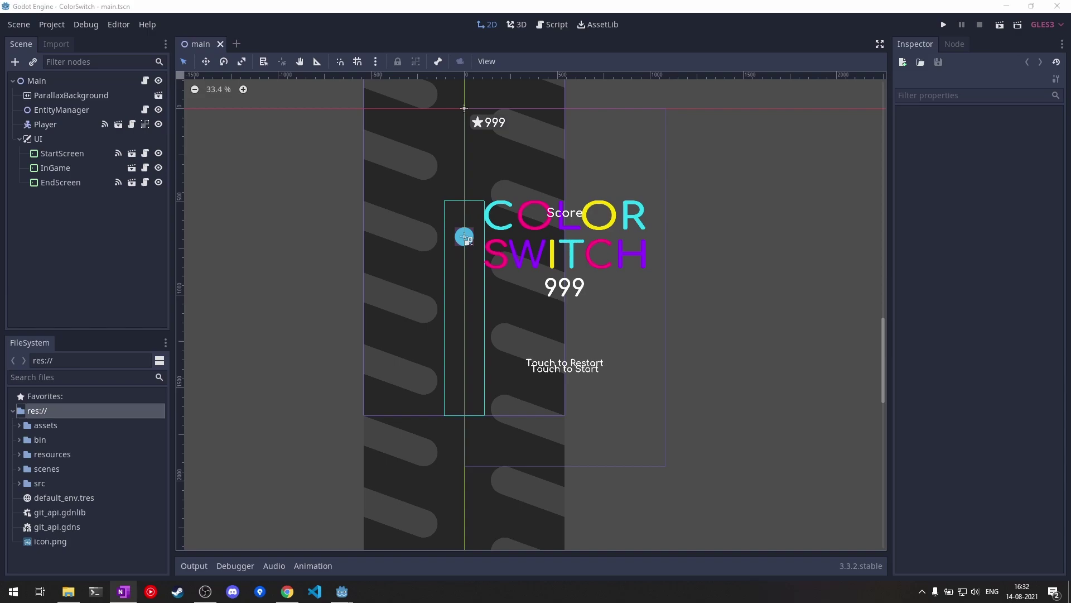
{"action": "left_click", "coordinate": [287, 592]}
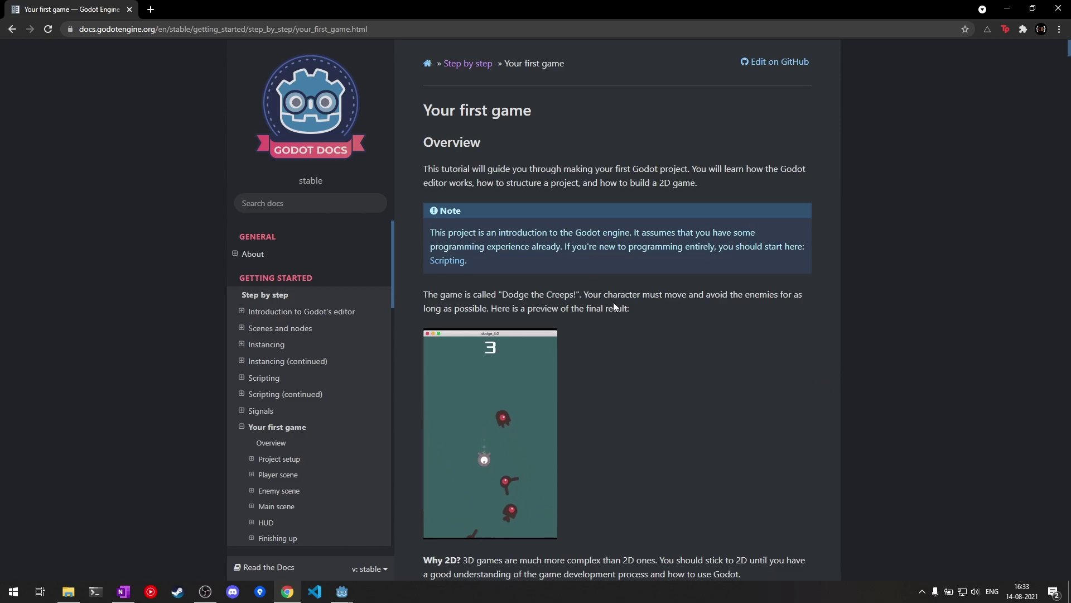
{"action": "scroll", "coordinate": [708, 369], "scroll_direction": "down", "scroll_amount": 3}
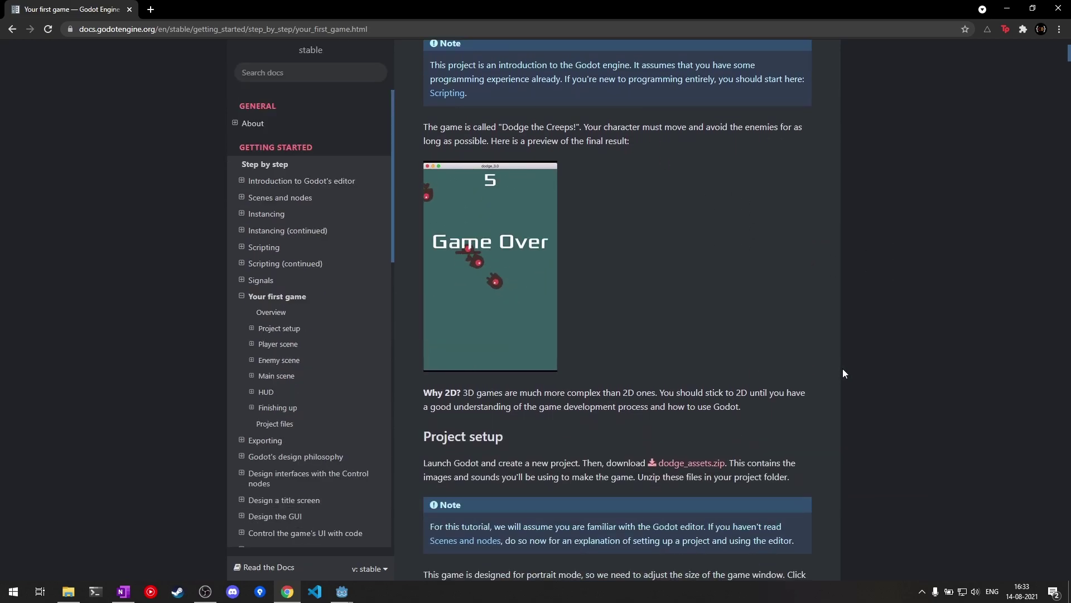
{"action": "scroll", "coordinate": [844, 373], "scroll_direction": "up", "scroll_amount": 2}
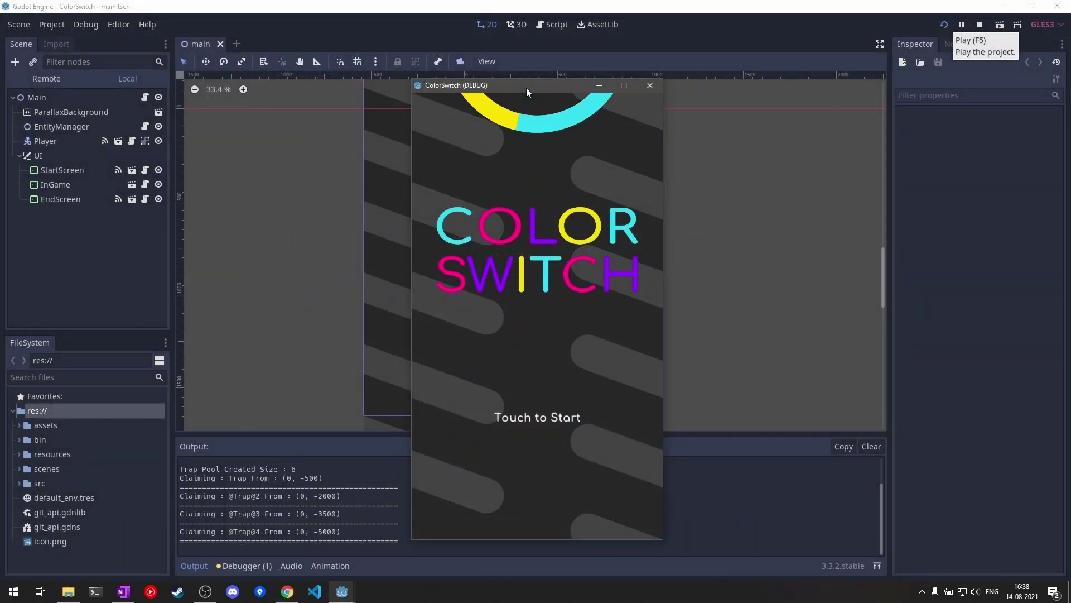
Step: Start ColorSwitch and jump the ball through the first ring, grabbing the star
{"action": "left_click", "coordinate": [587, 397]}
{"action": "left_click", "coordinate": [587, 397]}
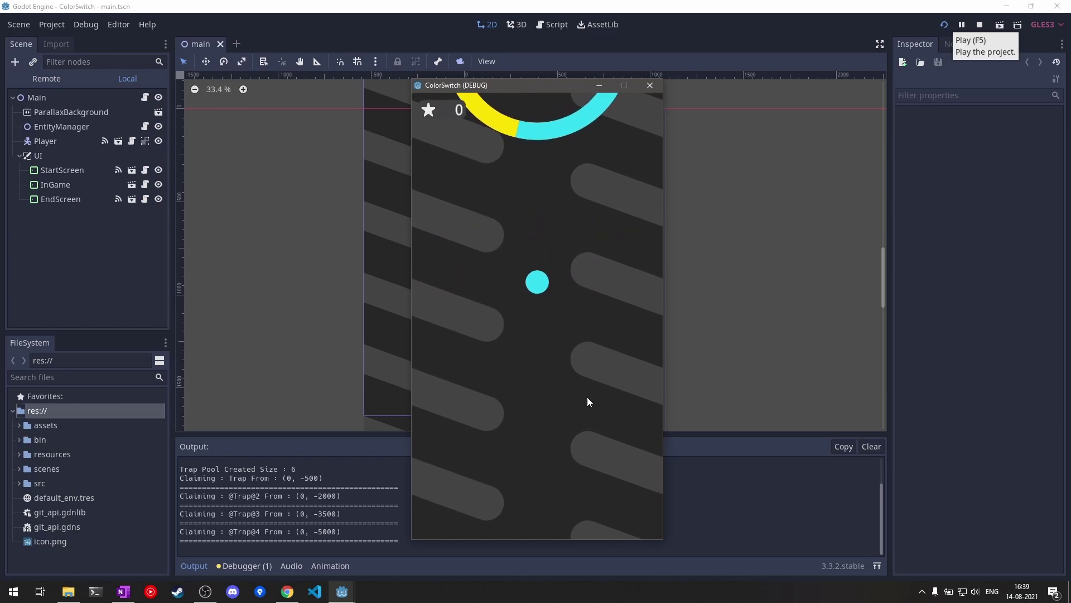
{"action": "left_click", "coordinate": [587, 397]}
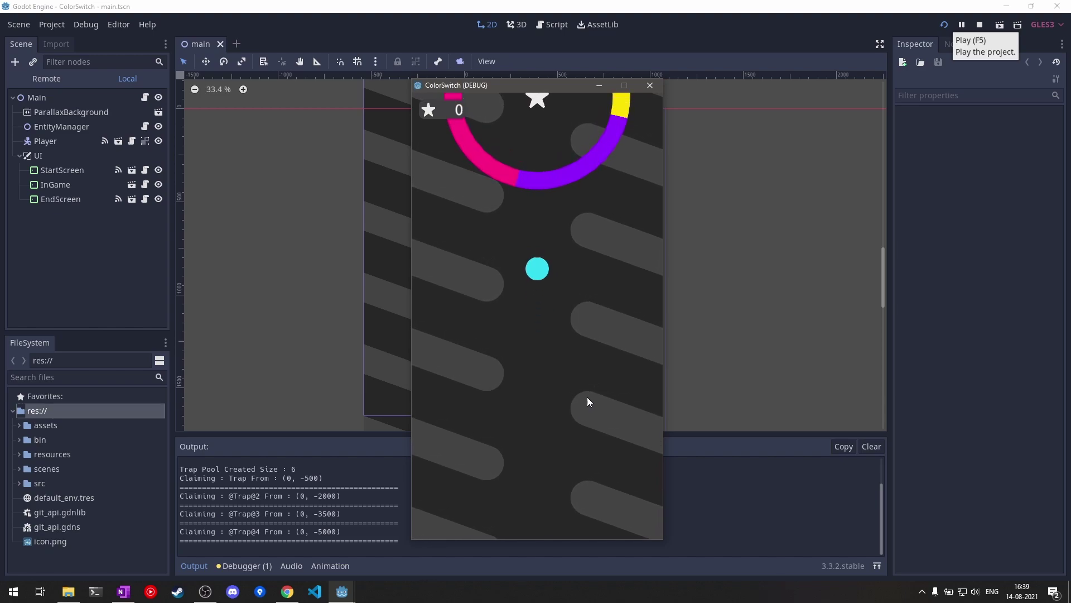
{"action": "left_click", "coordinate": [588, 398]}
{"action": "left_click", "coordinate": [587, 401]}
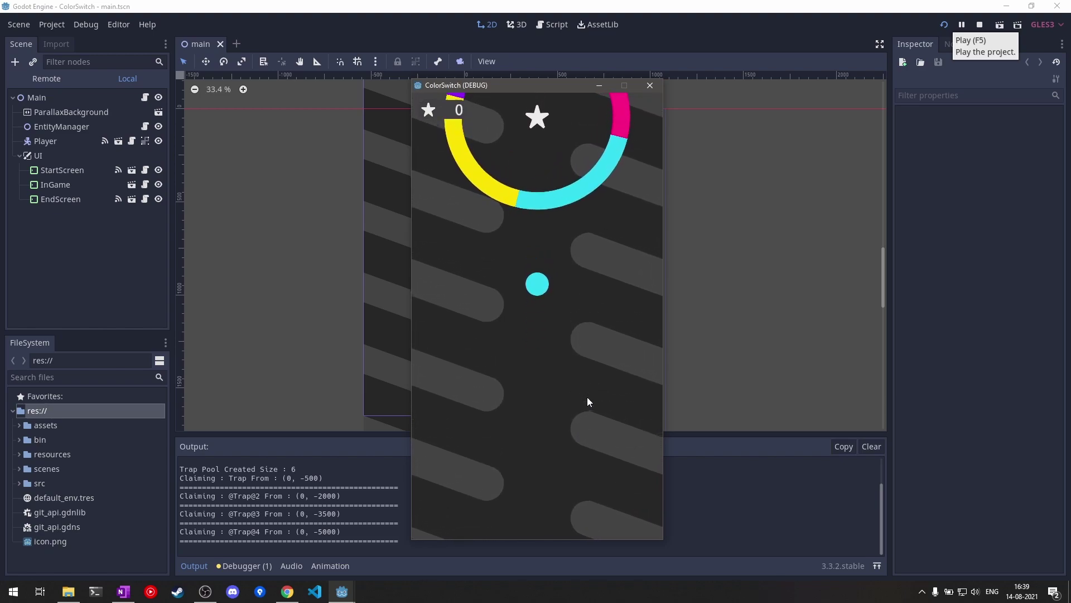
{"action": "left_click", "coordinate": [587, 402]}
{"action": "left_click", "coordinate": [587, 397]}
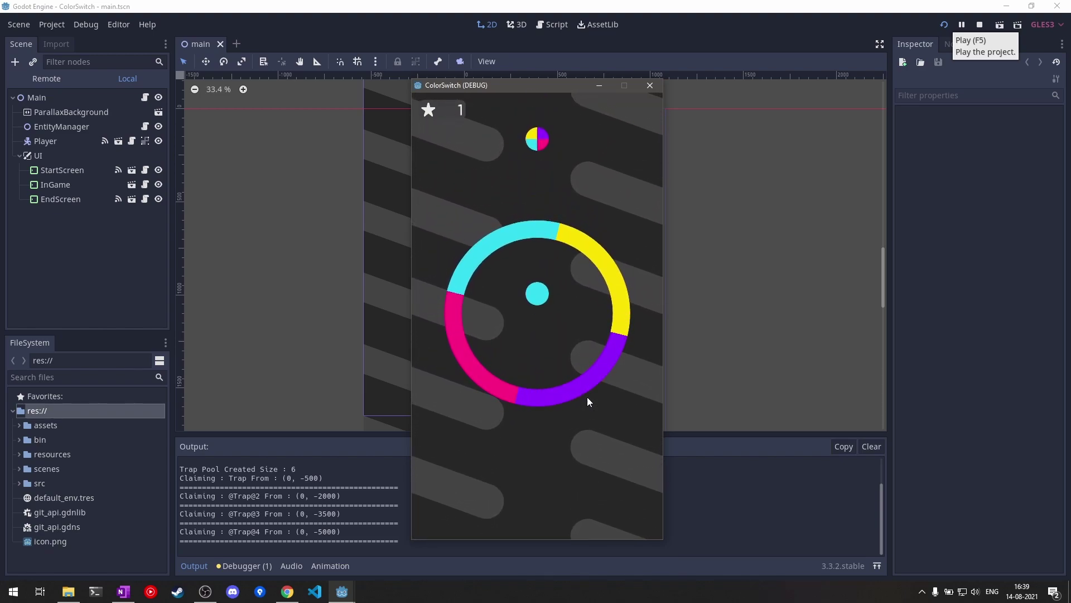
{"action": "left_click", "coordinate": [587, 397]}
{"action": "left_click", "coordinate": [587, 396]}
Step: Climb to the second star for a score of 2, then dismiss game over to the title
{"action": "left_click", "coordinate": [587, 397]}
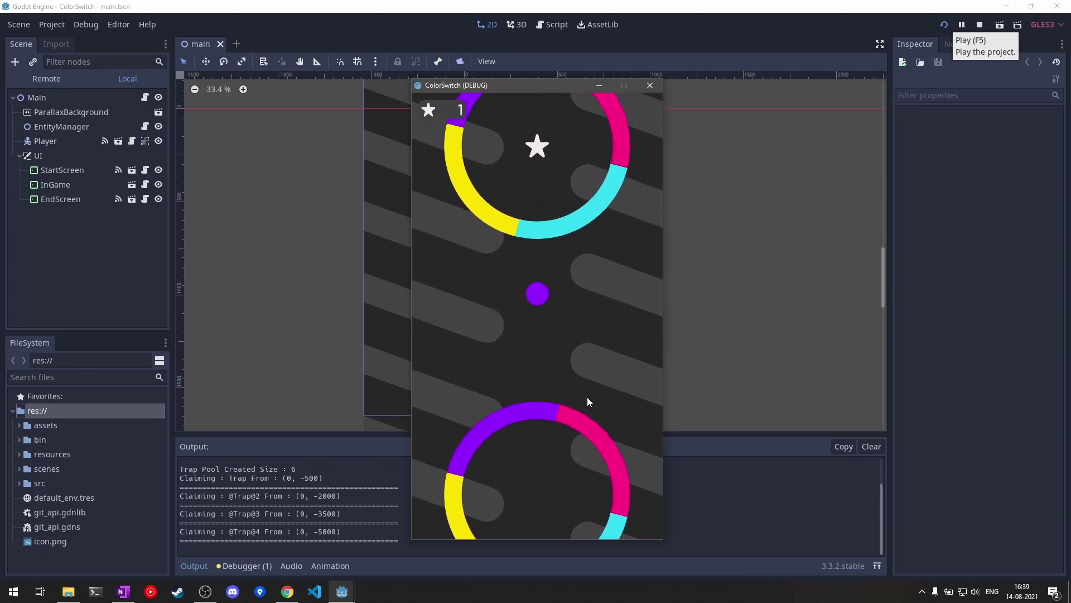
{"action": "left_click", "coordinate": [587, 397]}
{"action": "left_click", "coordinate": [587, 396]}
{"action": "left_click", "coordinate": [587, 397]}
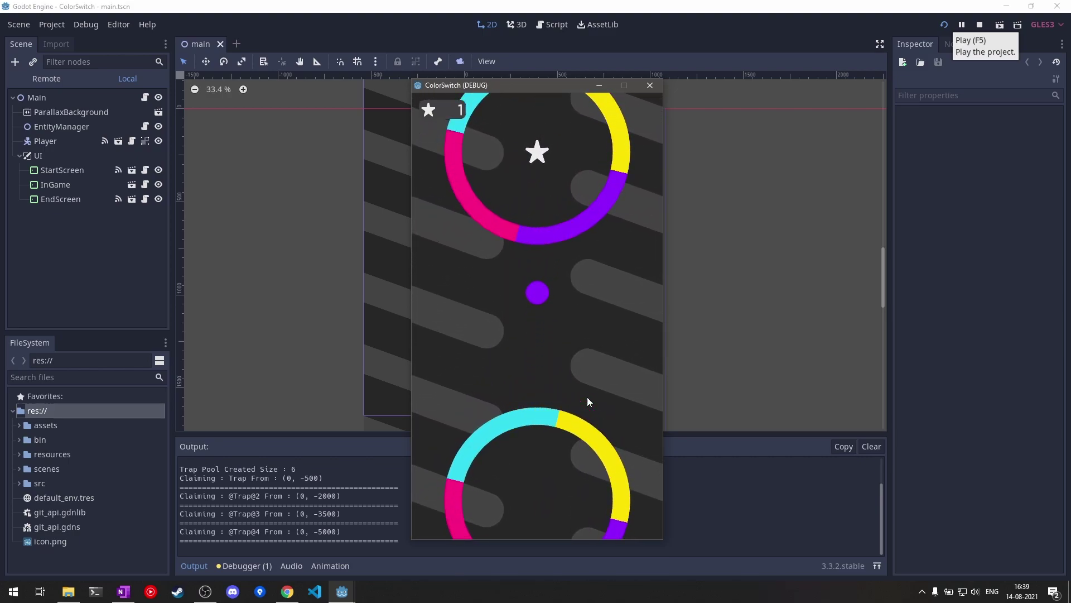
{"action": "left_click", "coordinate": [587, 397]}
{"action": "left_click", "coordinate": [587, 396]}
{"action": "left_click", "coordinate": [587, 397]}
{"action": "left_click", "coordinate": [587, 397]}
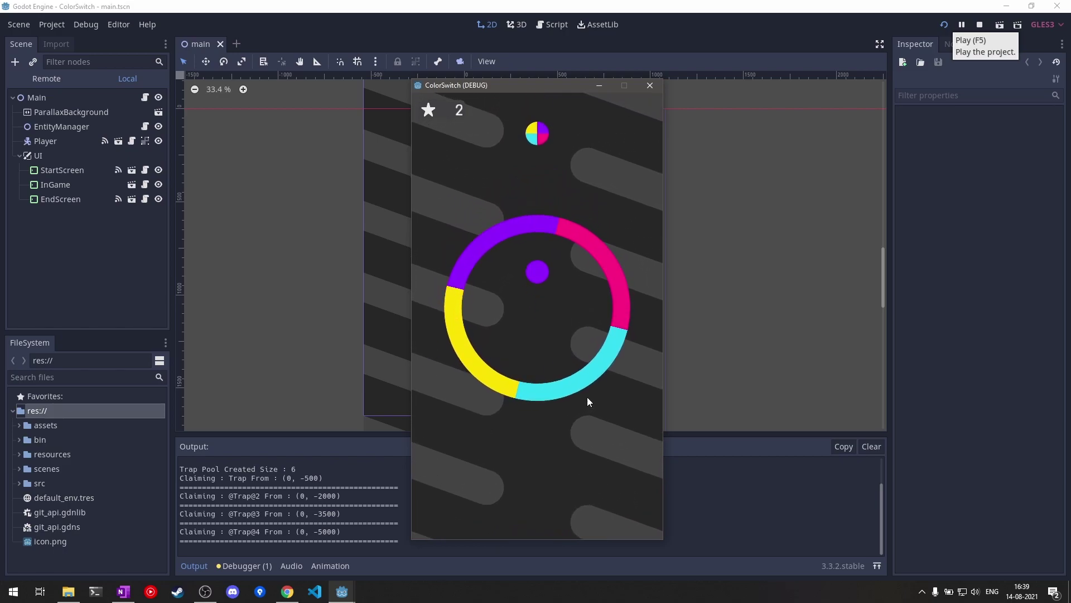
{"action": "left_click", "coordinate": [587, 396]}
{"action": "left_click", "coordinate": [587, 397]}
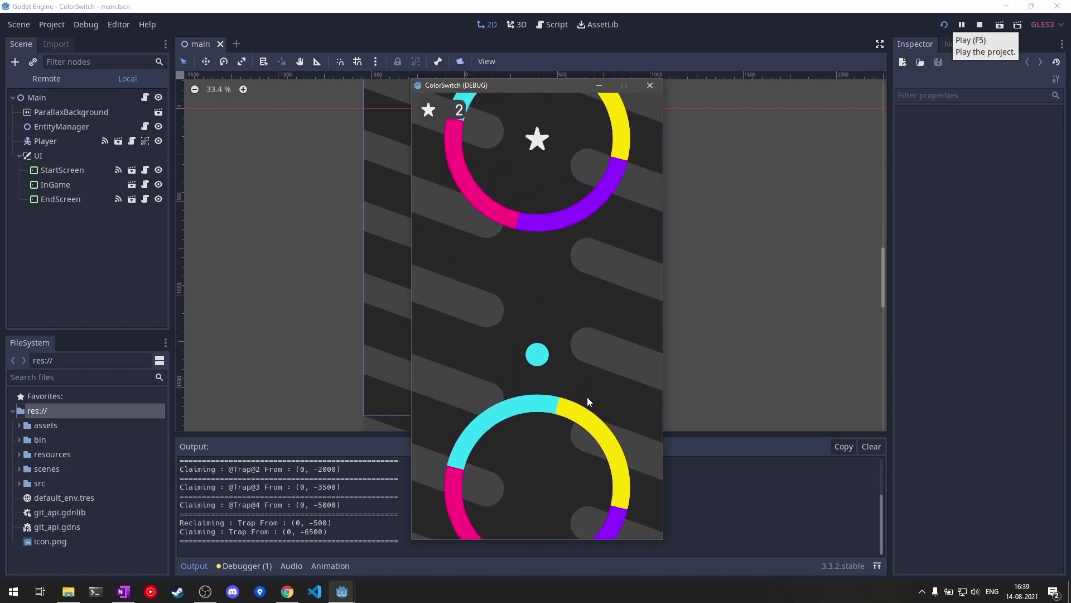
{"action": "left_click", "coordinate": [587, 397]}
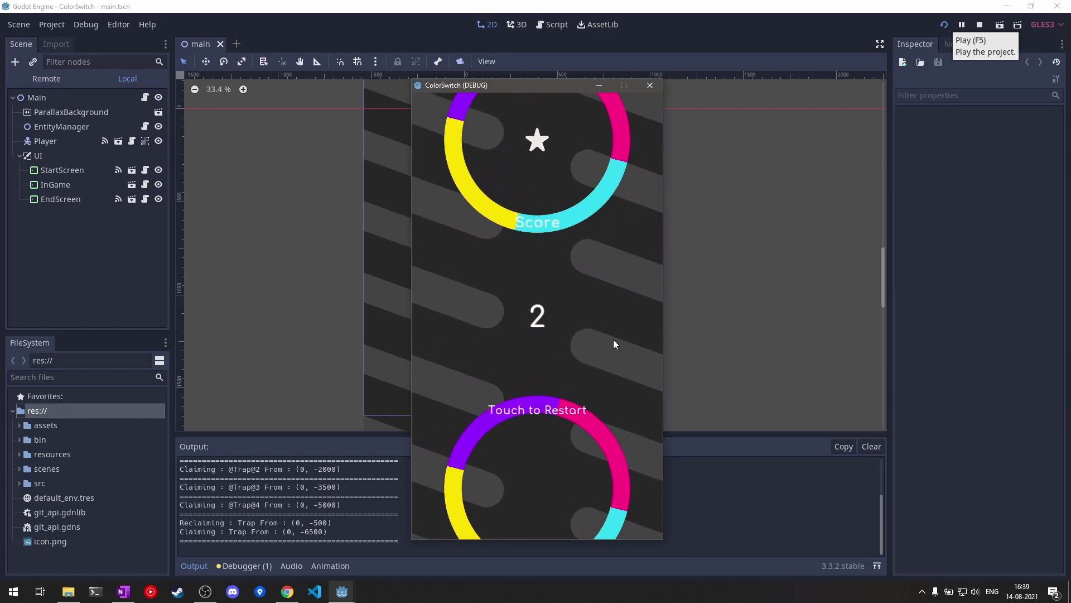
{"action": "left_click", "coordinate": [592, 298]}
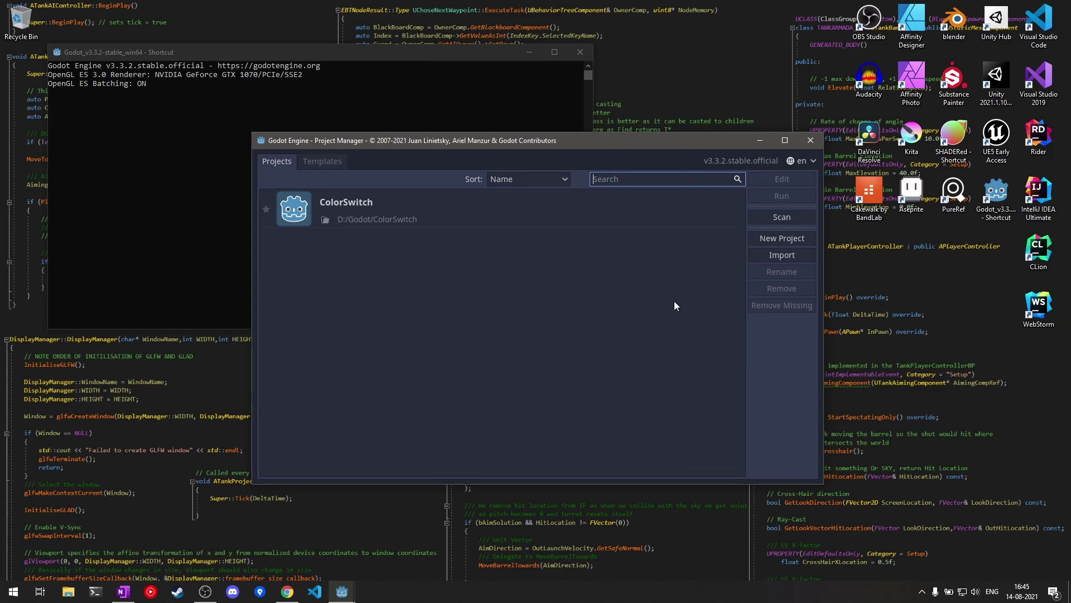
Step: Start a new project and browse to the D:/Godot folder for its location
{"action": "left_click", "coordinate": [781, 243]}
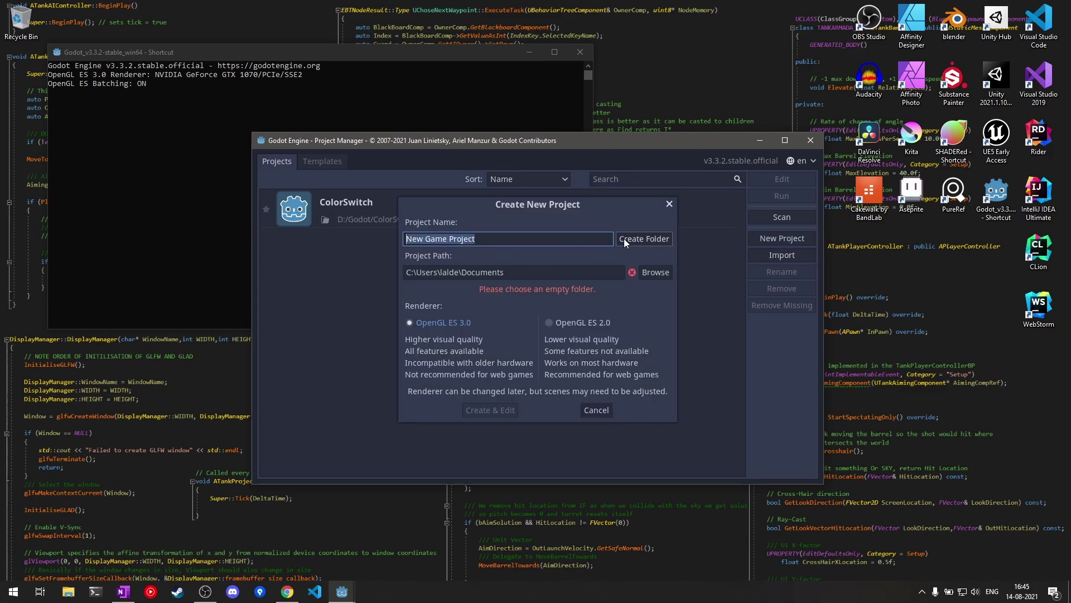
{"action": "left_click", "coordinate": [657, 272]}
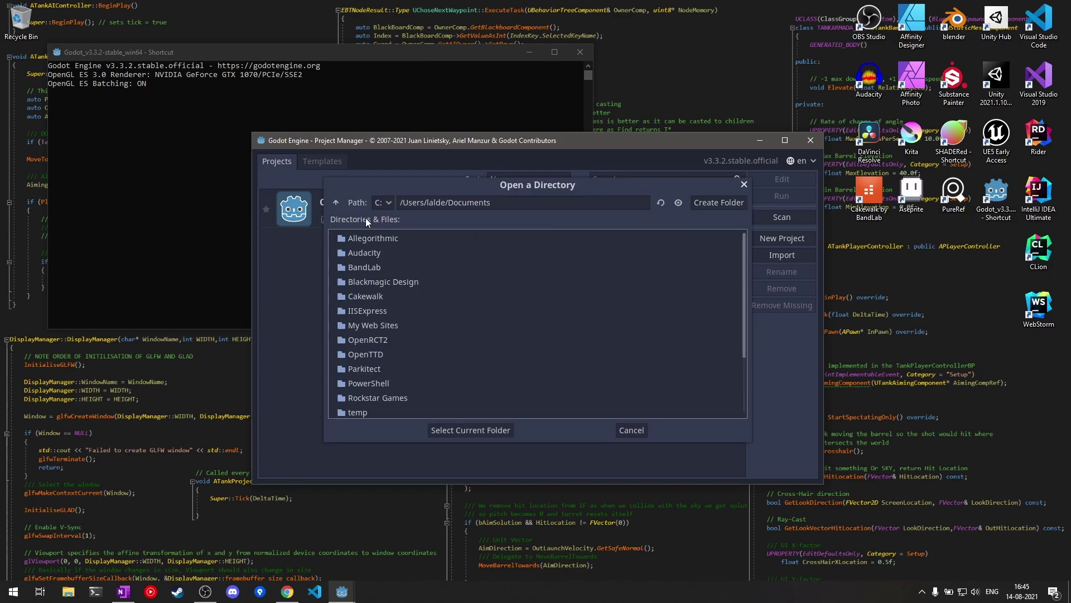
{"action": "left_click", "coordinate": [385, 203]}
{"action": "left_click", "coordinate": [386, 232]}
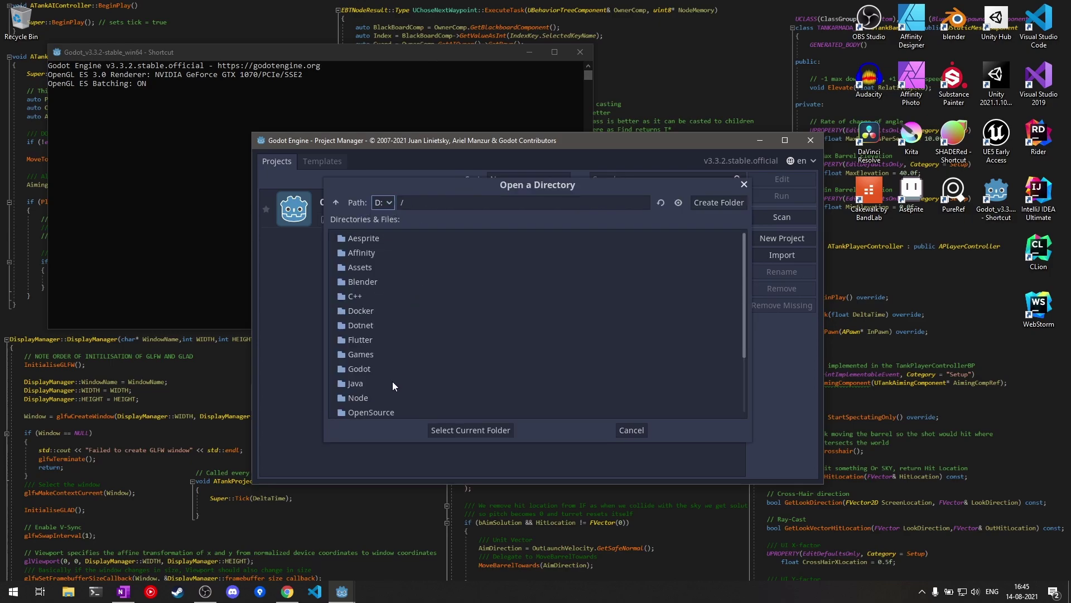
{"action": "double_click", "coordinate": [366, 368]}
Step: Create and select a YTColorSwitch folder, then create the project and open it for editing
{"action": "left_click", "coordinate": [714, 203]}
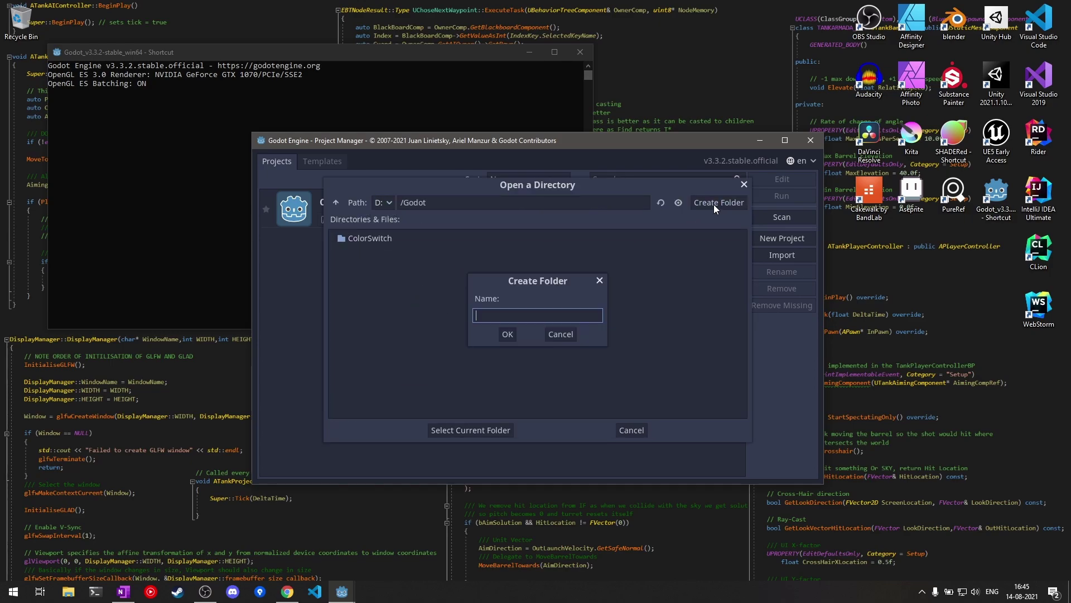
{"action": "type", "text": "YTColorSwitch"}
{"action": "key", "text": "Return"}
{"action": "left_click", "coordinate": [497, 431]}
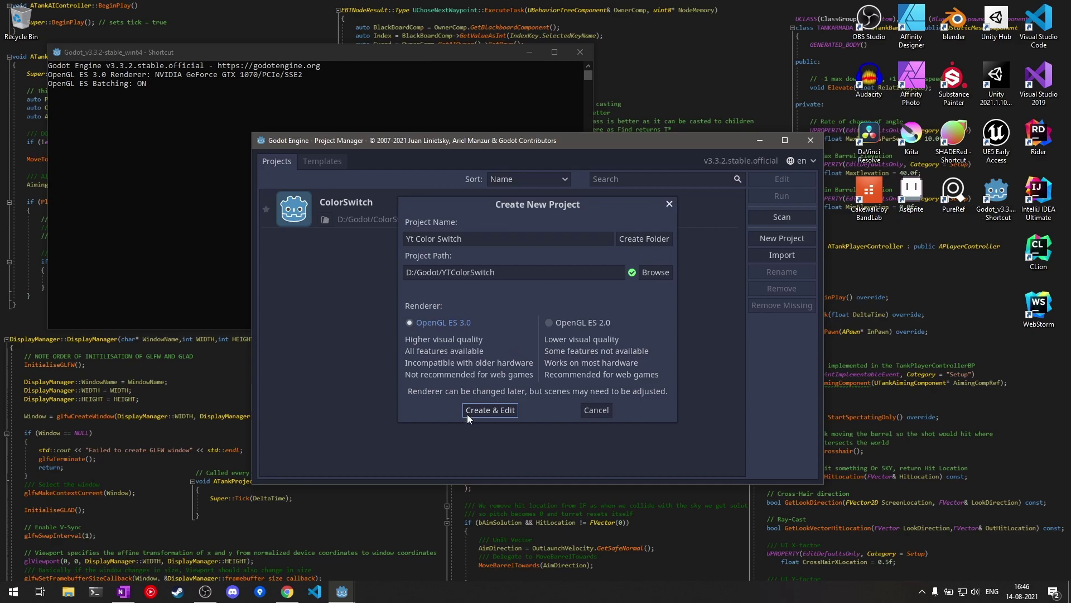
{"action": "left_click", "coordinate": [487, 410]}
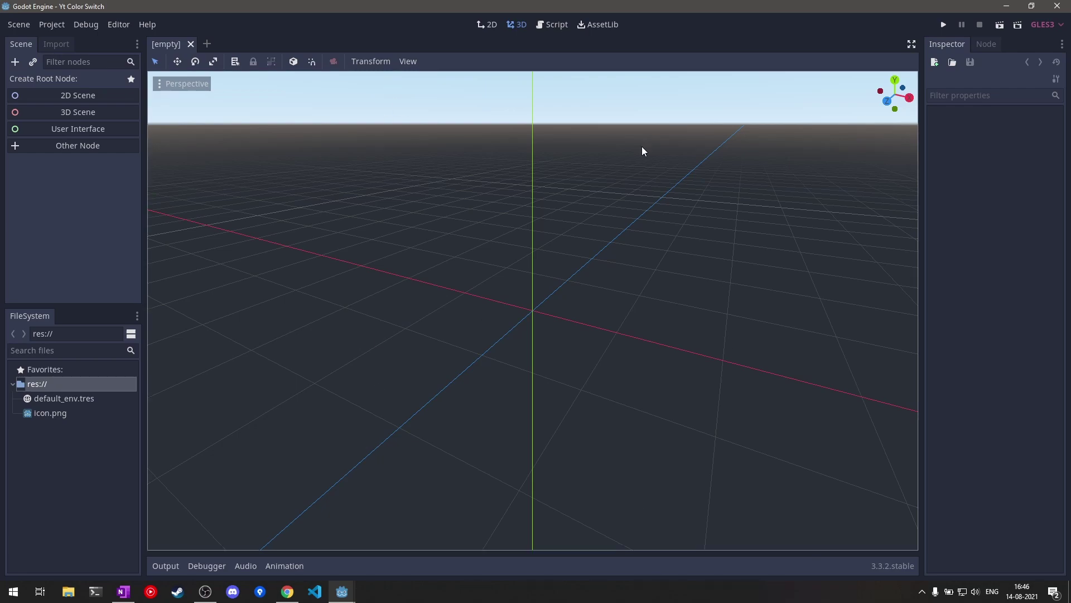
Step: In Project Settings > Display > Window, set the window size to 1080 by 1920
{"action": "left_click", "coordinate": [53, 24]}
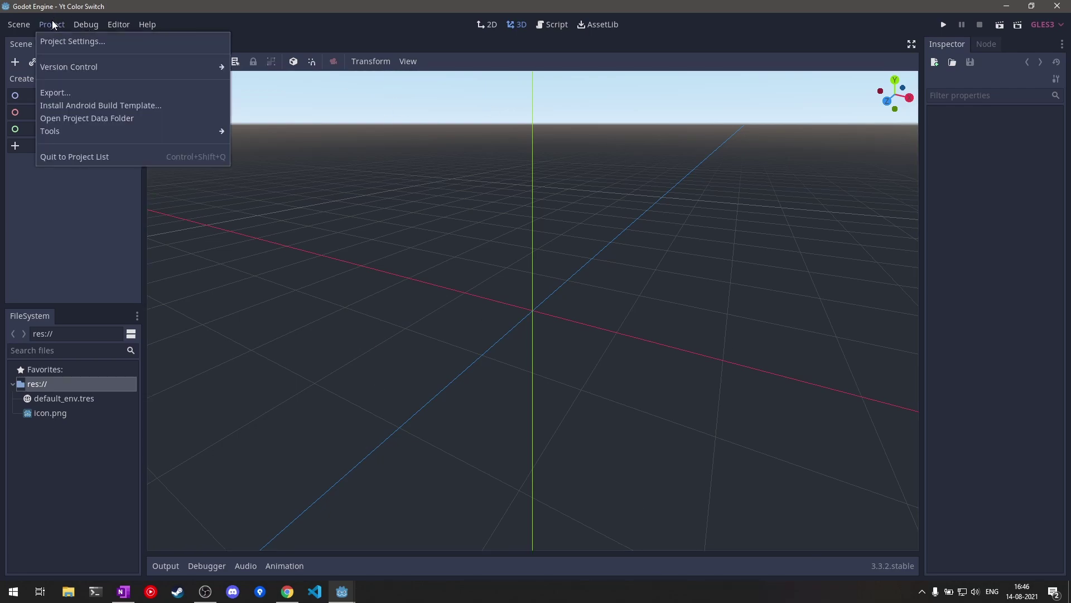
{"action": "left_click", "coordinate": [68, 46]}
{"action": "scroll", "coordinate": [342, 293], "scroll_direction": "down", "scroll_amount": 5}
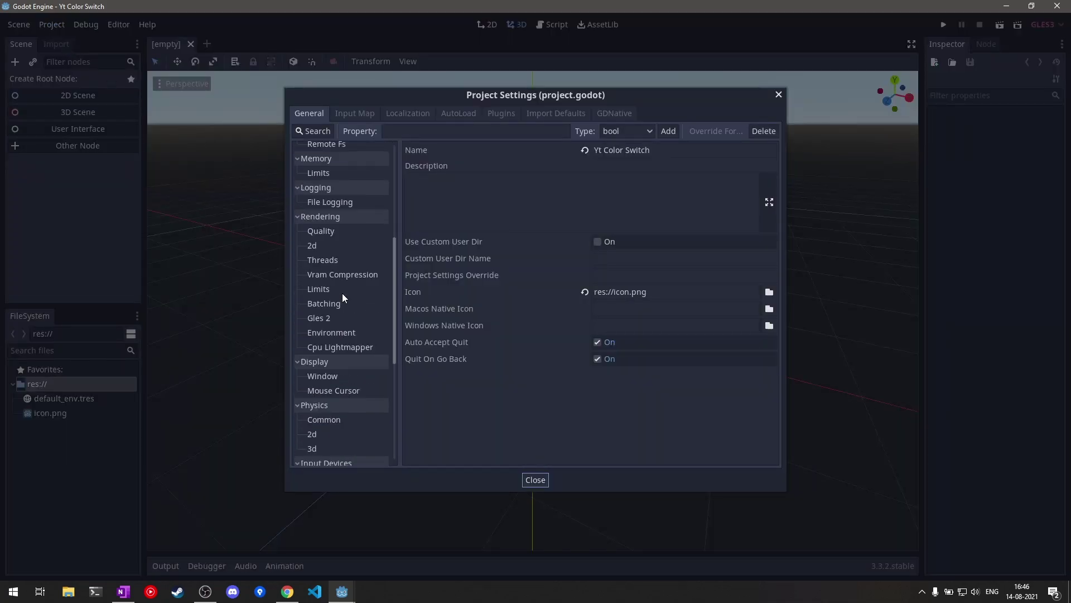
{"action": "scroll", "coordinate": [342, 296], "scroll_direction": "down", "scroll_amount": 4}
{"action": "scroll", "coordinate": [330, 251], "scroll_direction": "up", "scroll_amount": 1}
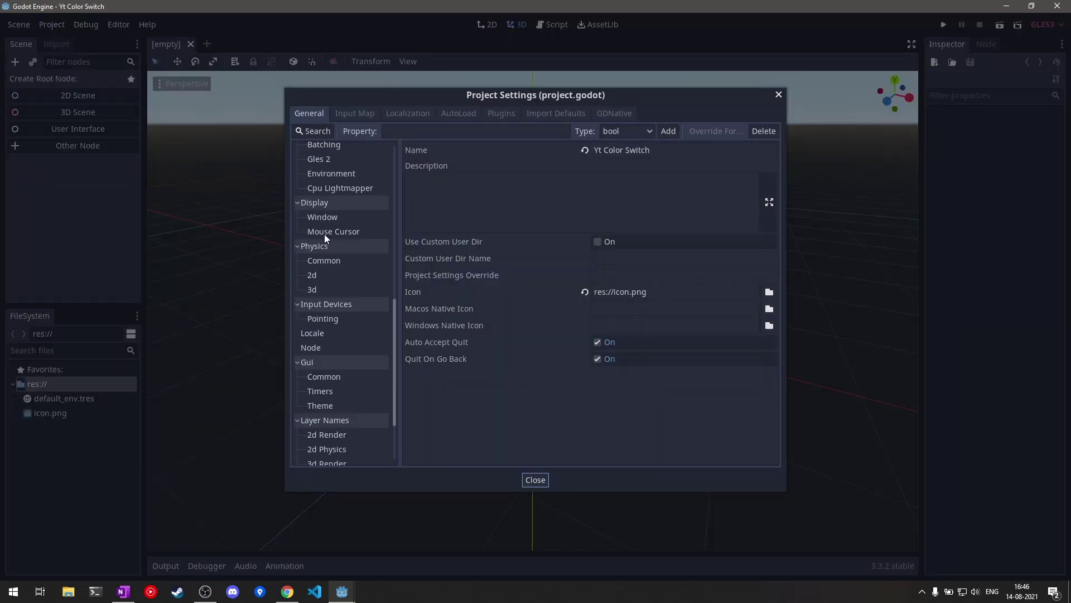
{"action": "left_click", "coordinate": [341, 220]}
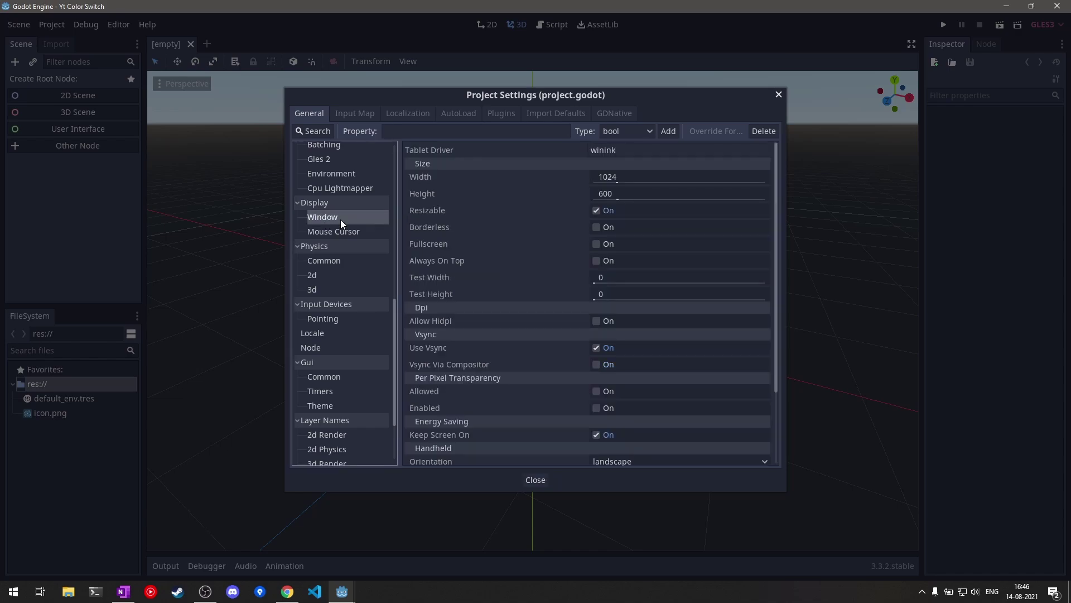
{"action": "left_click", "coordinate": [607, 177]}
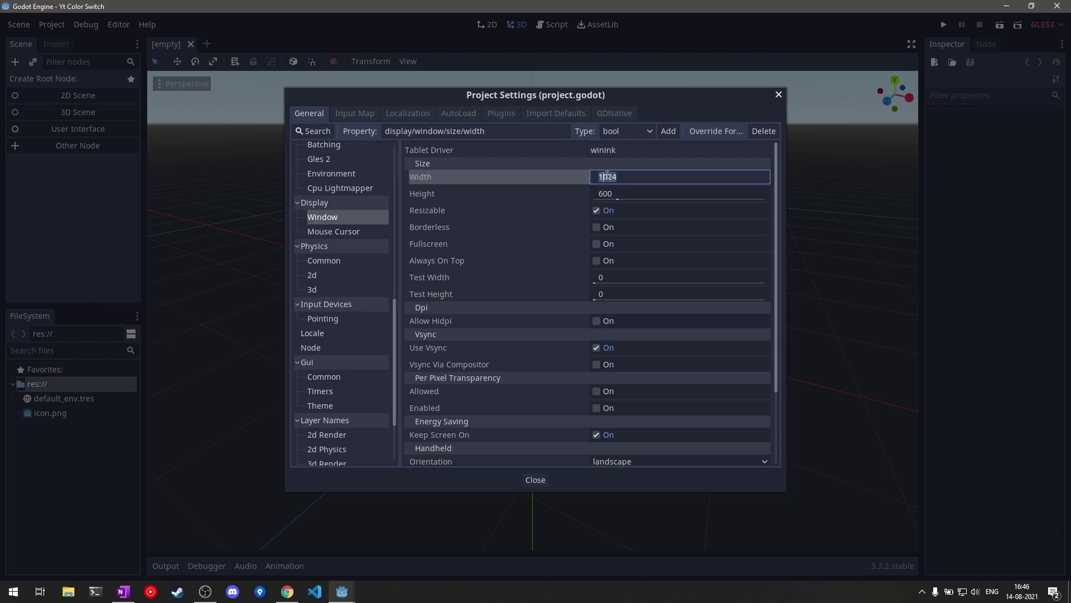
{"action": "type", "text": "10"}
{"action": "key", "text": "Tab"}
{"action": "type", "text": "1920"}
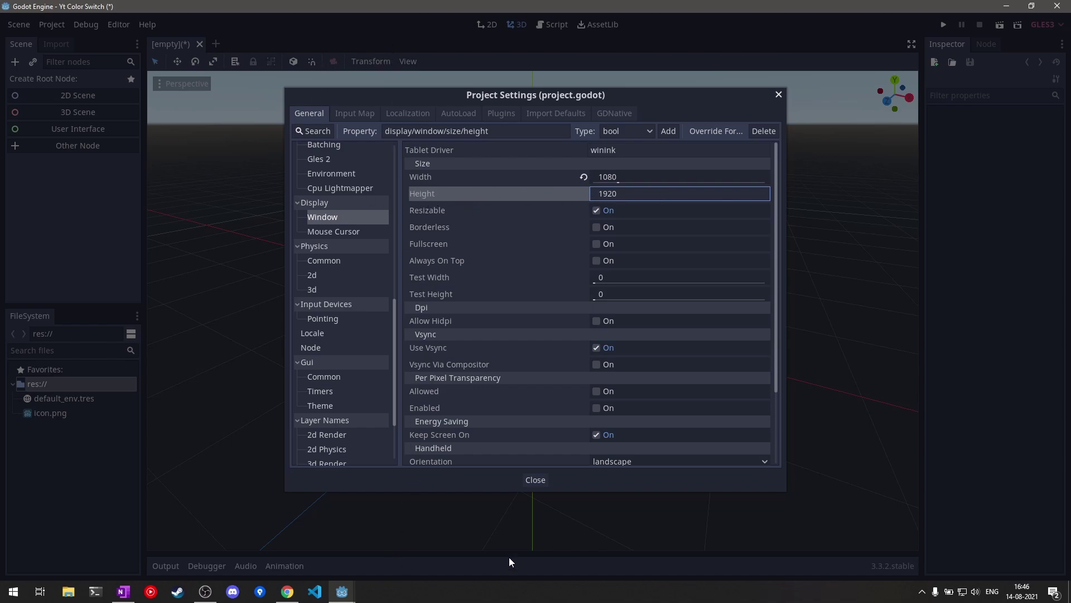
Step: Set the test window width to 450 and test height to 800
{"action": "left_click", "coordinate": [615, 276]}
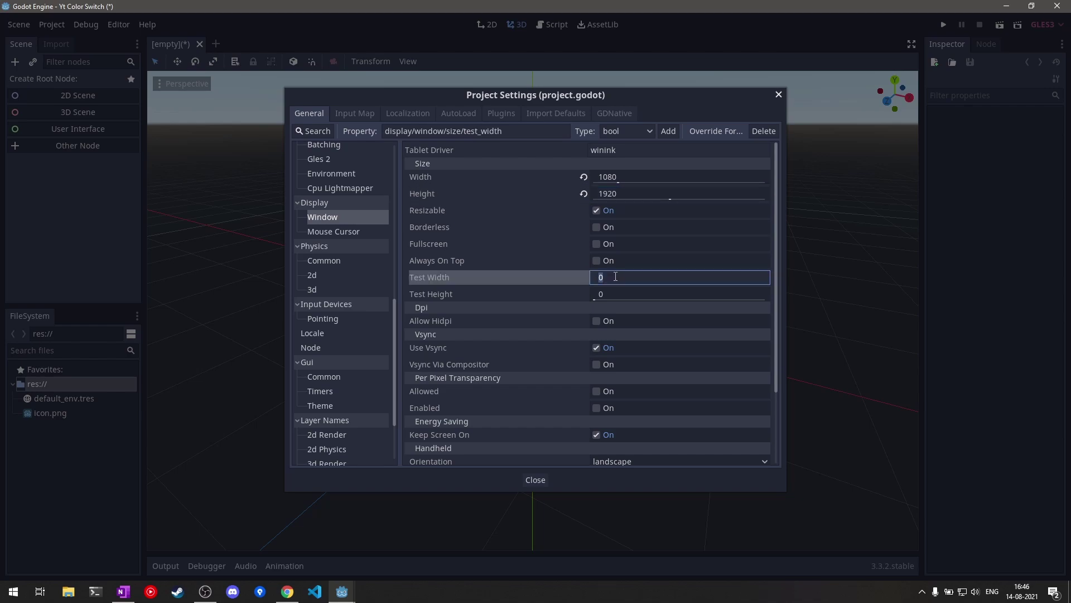
{"action": "type", "text": "450"}
{"action": "key", "text": "Tab"}
{"action": "type", "text": "800"}
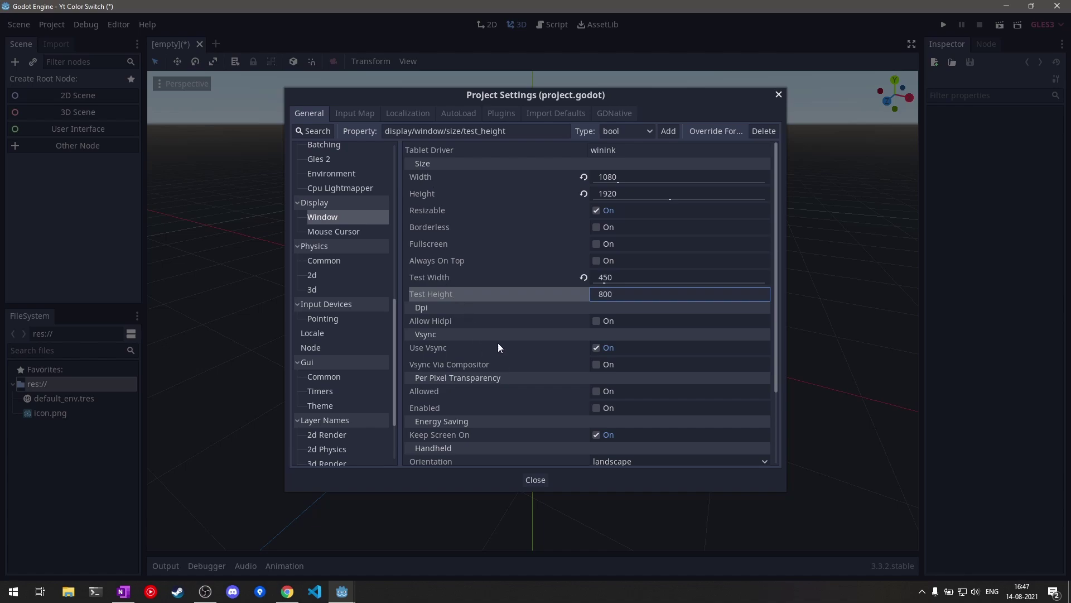
Step: Set the handheld orientation to portrait
{"action": "left_click_drag", "start_coordinate": [777, 330], "coordinate": [779, 382]}
{"action": "left_click", "coordinate": [724, 391]}
{"action": "left_click", "coordinate": [603, 421]}
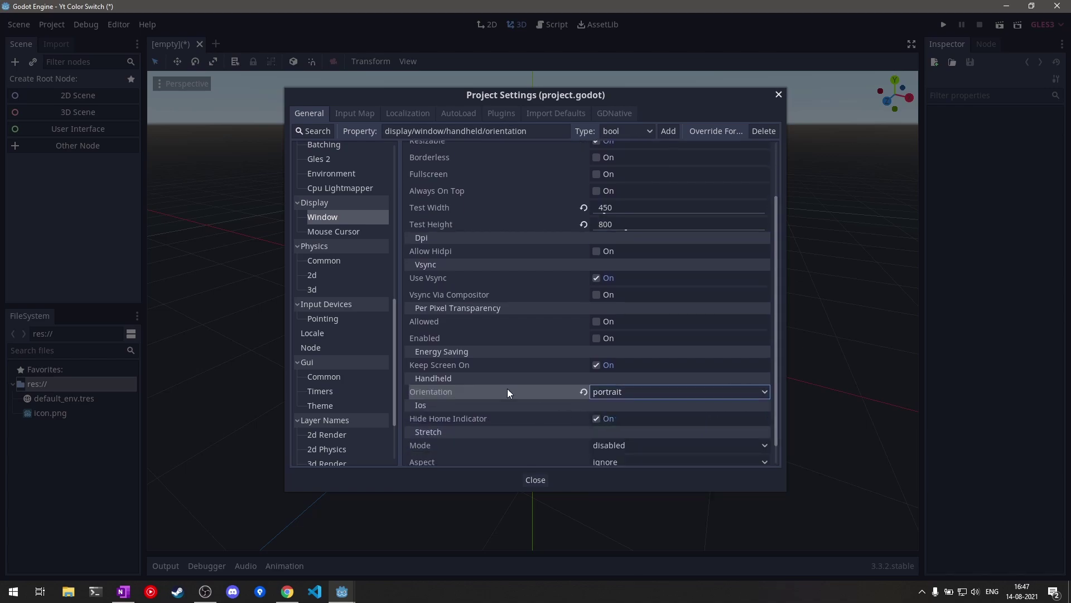
{"action": "scroll", "coordinate": [507, 392], "scroll_direction": "down", "scroll_amount": 1}
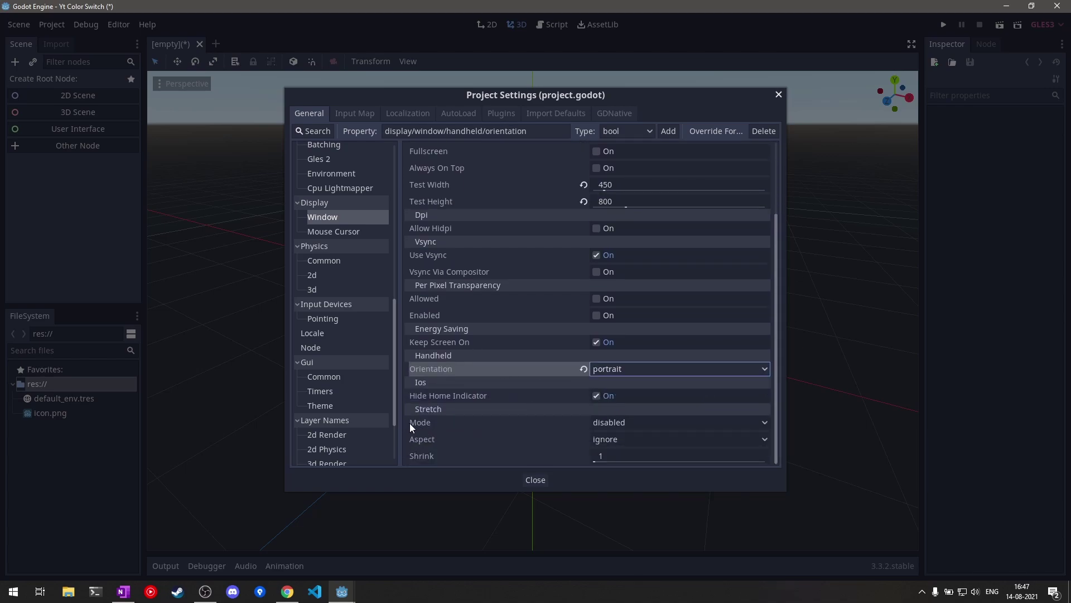
Step: Set the stretch mode to 2d and the stretch aspect to expand
{"action": "left_click", "coordinate": [661, 424]}
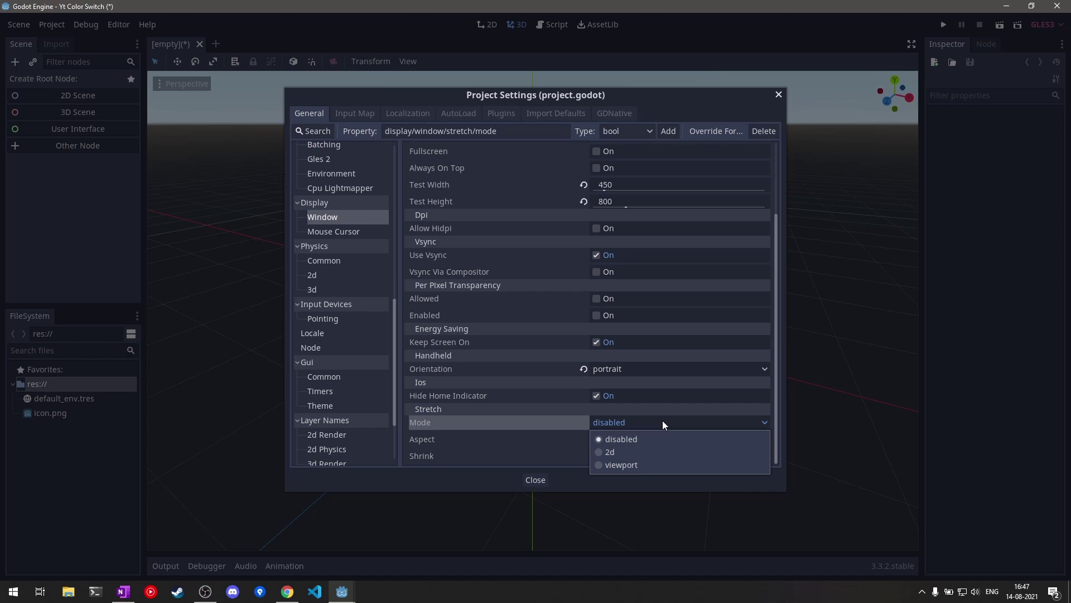
{"action": "left_click", "coordinate": [609, 451]}
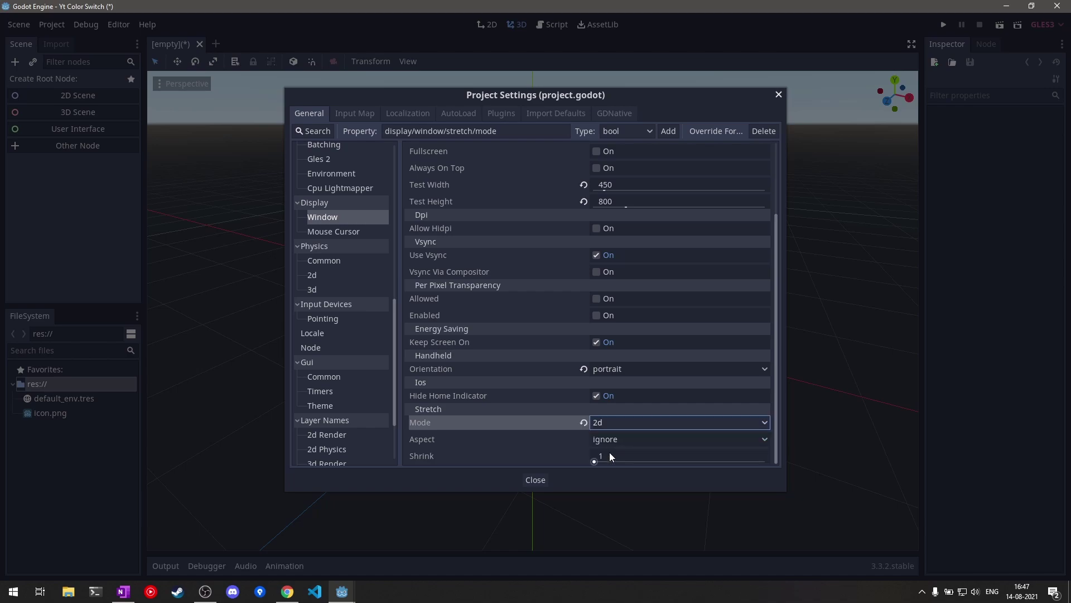
{"action": "left_click", "coordinate": [620, 440]}
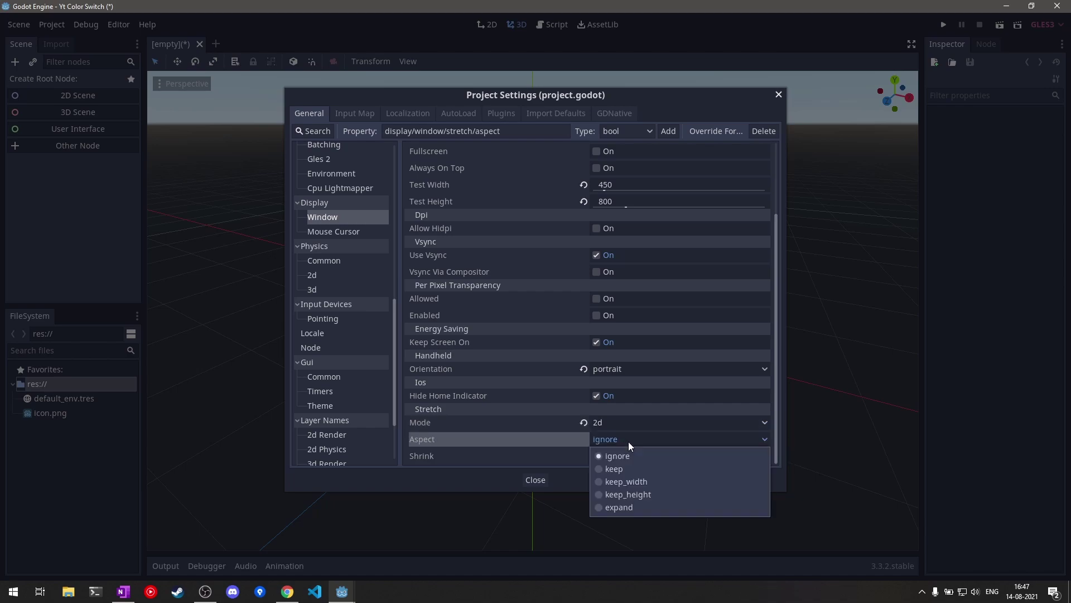
{"action": "left_click", "coordinate": [631, 509]}
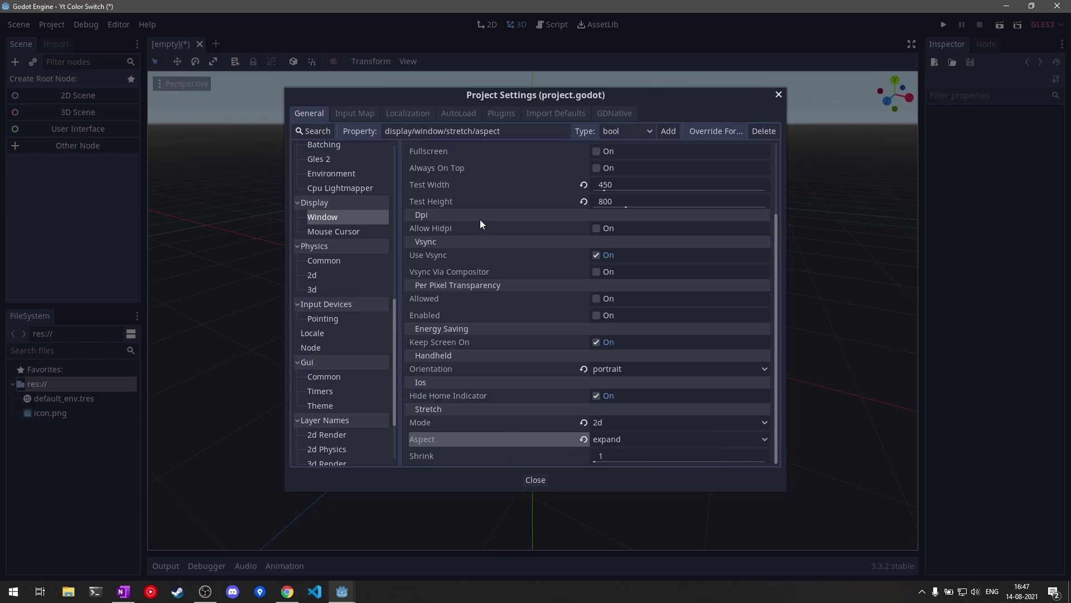
{"action": "scroll", "coordinate": [480, 220], "scroll_direction": "up", "scroll_amount": 3}
{"action": "scroll", "coordinate": [480, 219], "scroll_direction": "down", "scroll_amount": 3}
Step: Verify Emulate Mouse From Touch is on under Input Devices > Pointing, then close Project Settings
{"action": "left_click", "coordinate": [329, 323]}
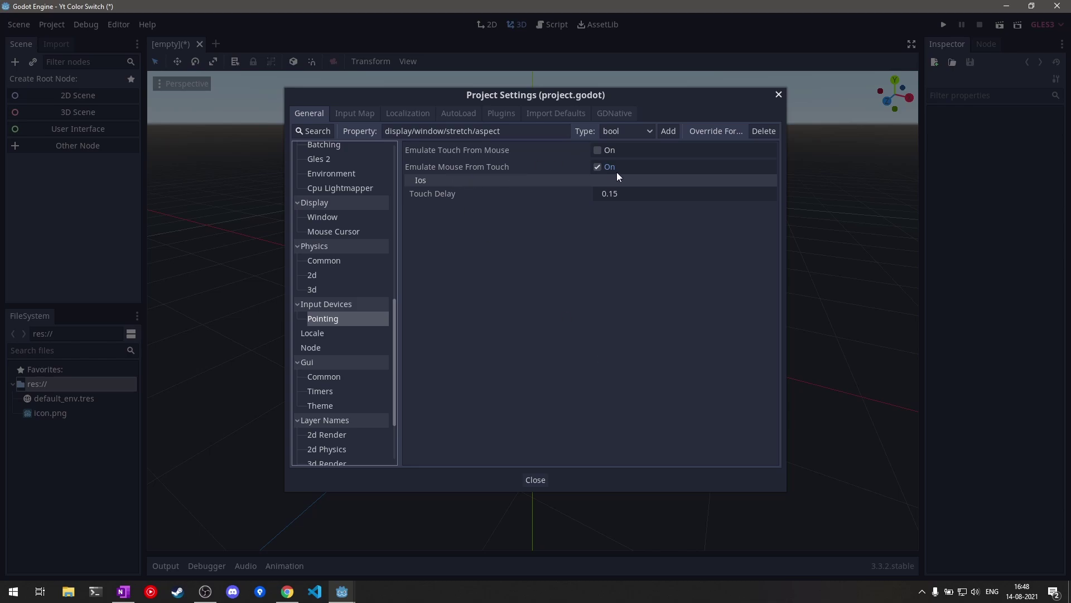
{"action": "left_click", "coordinate": [536, 479]}
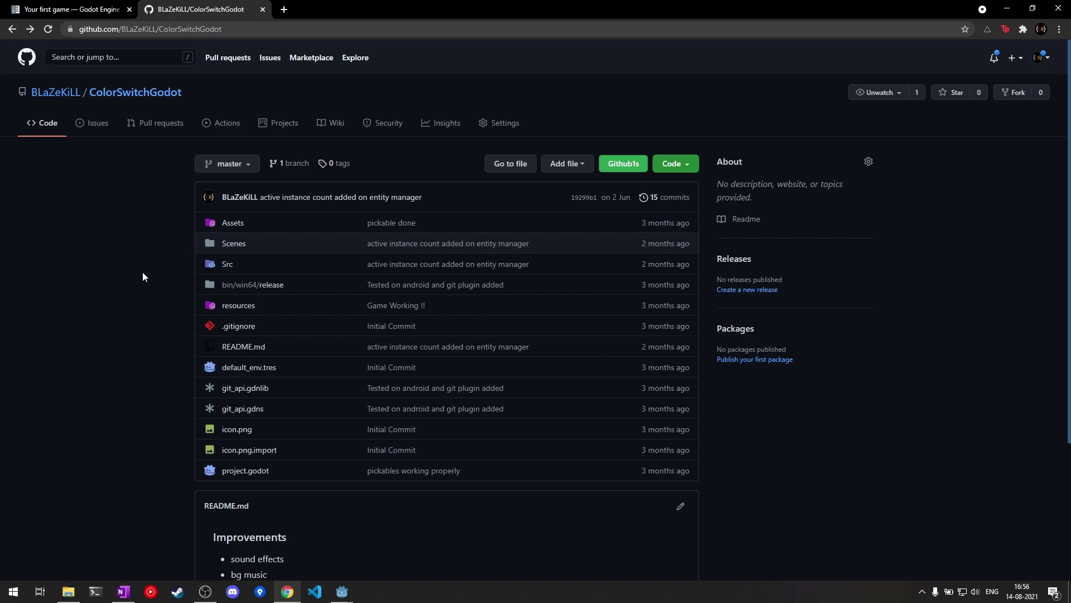
Step: Browse the repository's Assets folder of SVG files, then minimize Chrome to return to Godot
{"action": "left_click", "coordinate": [224, 226]}
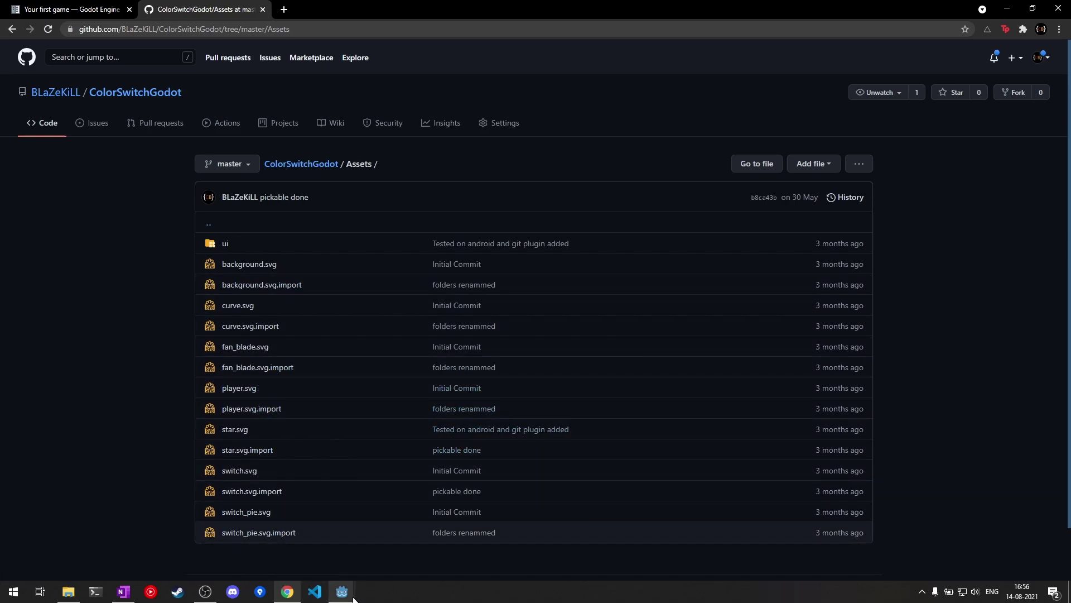
{"action": "left_click", "coordinate": [1006, 10]}
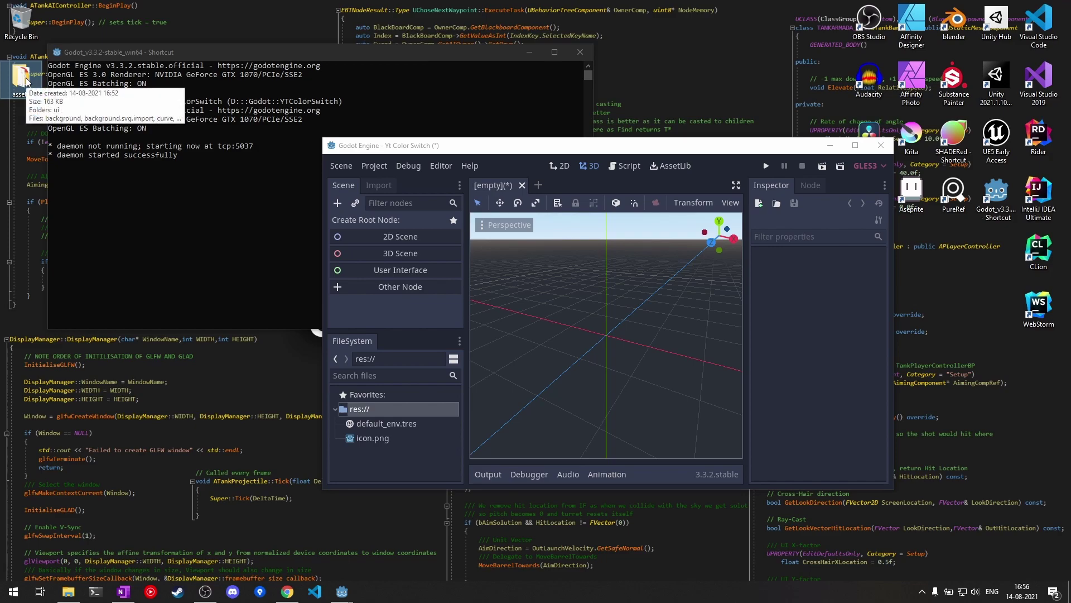
Step: Copy the desktop assets folder into the FileSystem dock and expand it
{"action": "left_click_drag", "start_coordinate": [26, 82], "coordinate": [403, 456]}
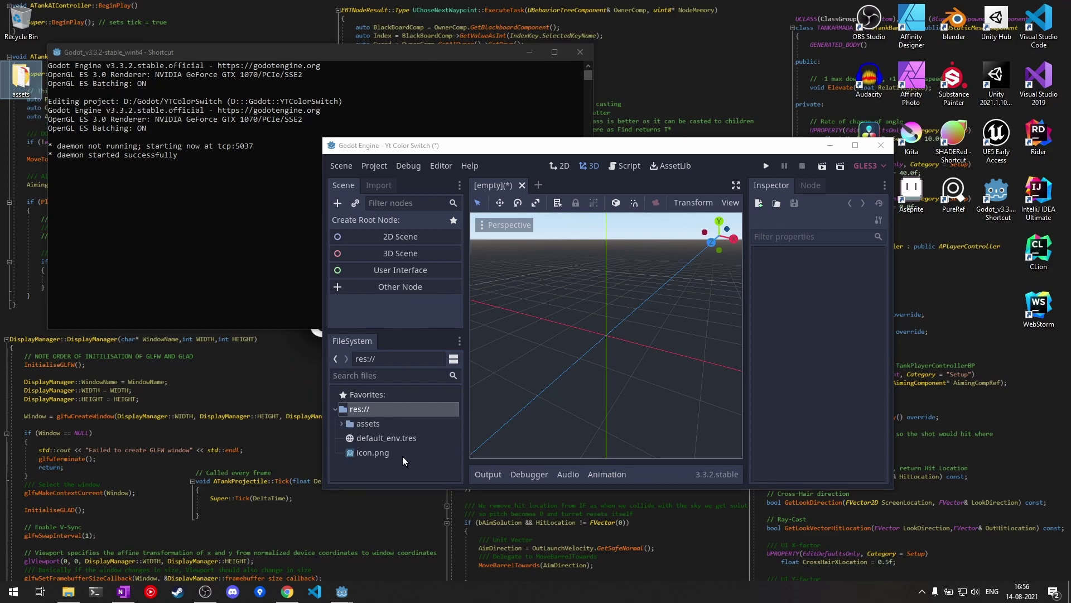
{"action": "left_click", "coordinate": [855, 146]}
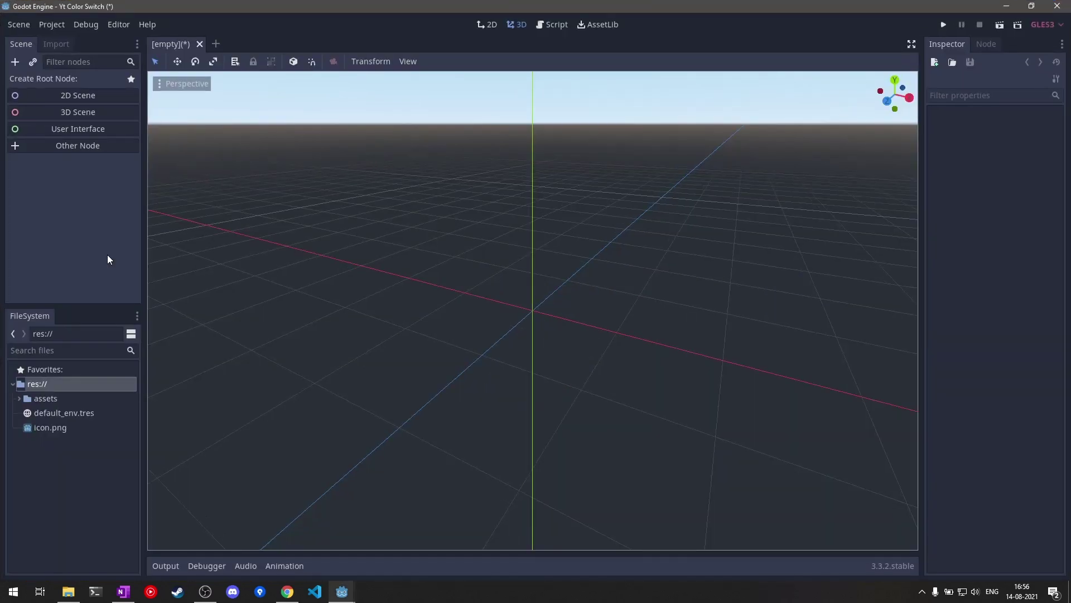
{"action": "double_click", "coordinate": [16, 397]}
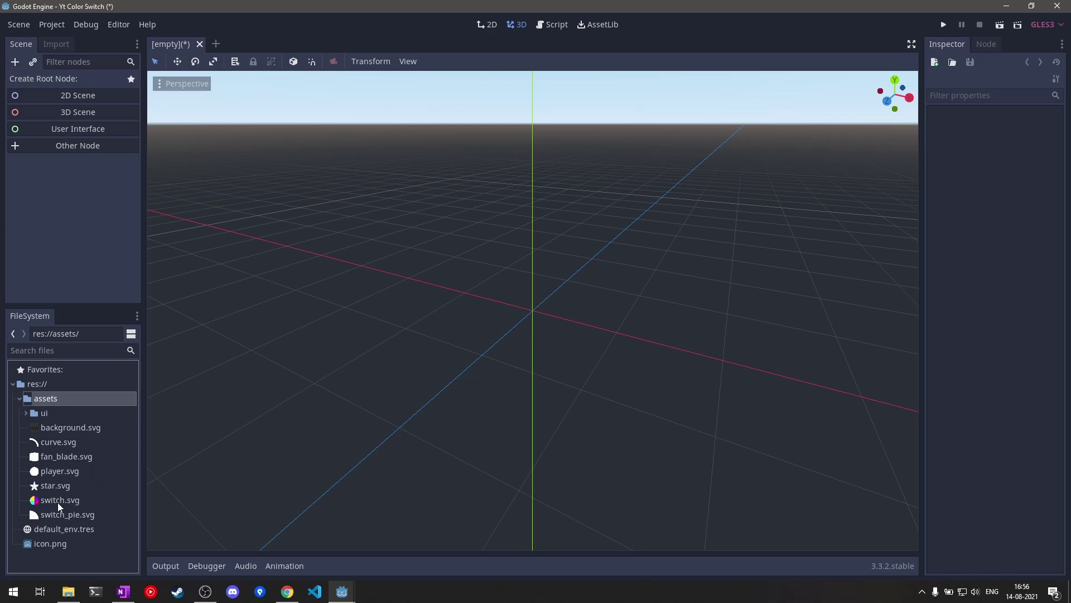
Step: Inspect player.svg's import settings, which use a scale of 0.5
{"action": "left_click", "coordinate": [63, 476]}
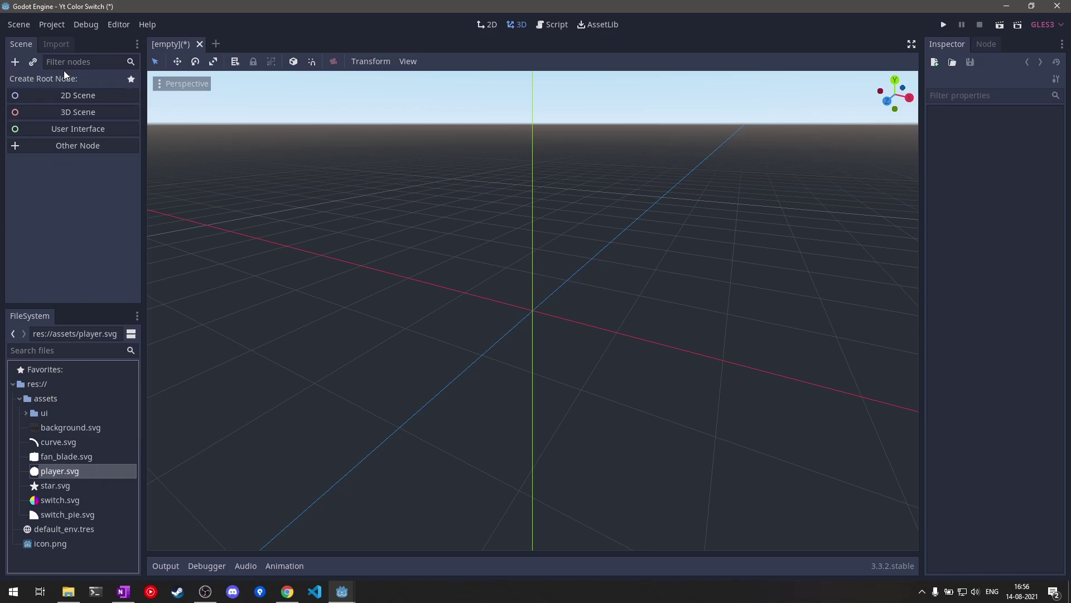
{"action": "left_click", "coordinate": [58, 45]}
{"action": "scroll", "coordinate": [89, 185], "scroll_direction": "down", "scroll_amount": 2}
{"action": "scroll", "coordinate": [89, 187], "scroll_direction": "down", "scroll_amount": 2}
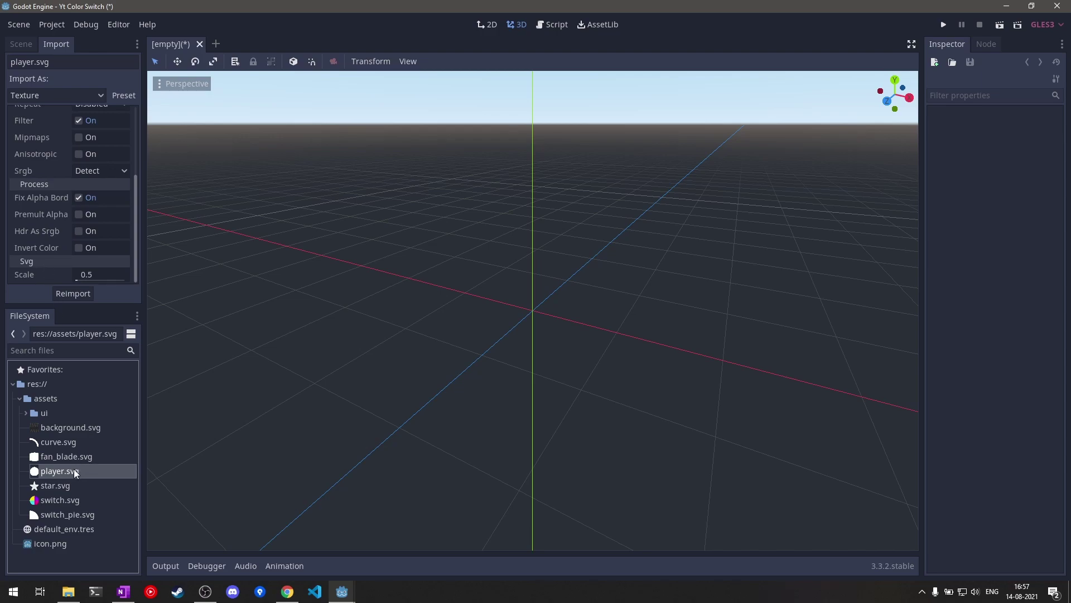
{"action": "left_click", "coordinate": [626, 321]}
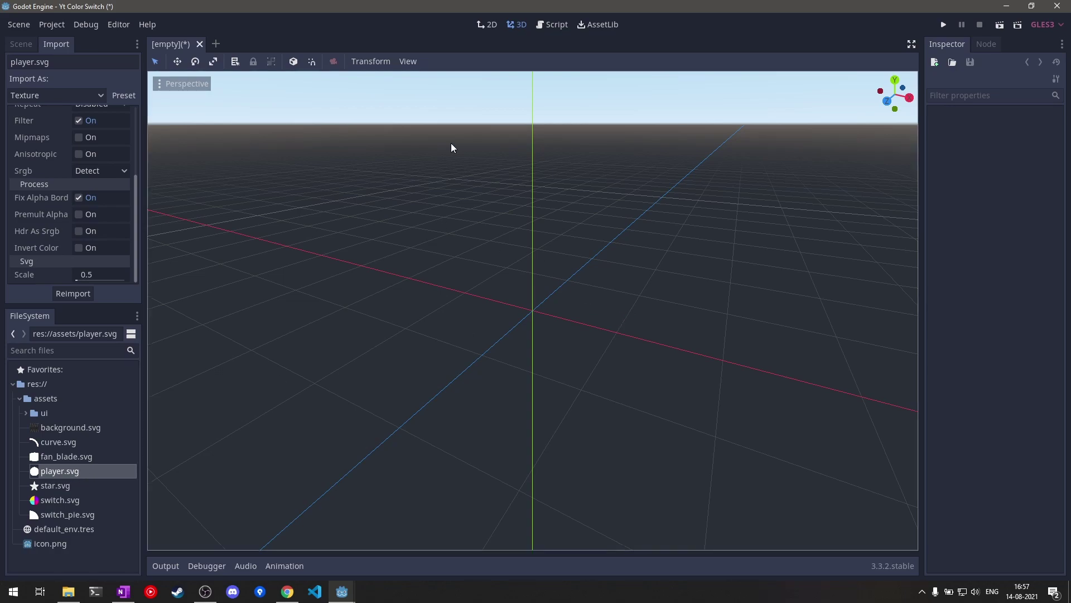
Step: In the 2D workspace, place player.svg on the canvas as a sprite
{"action": "left_click", "coordinate": [485, 23]}
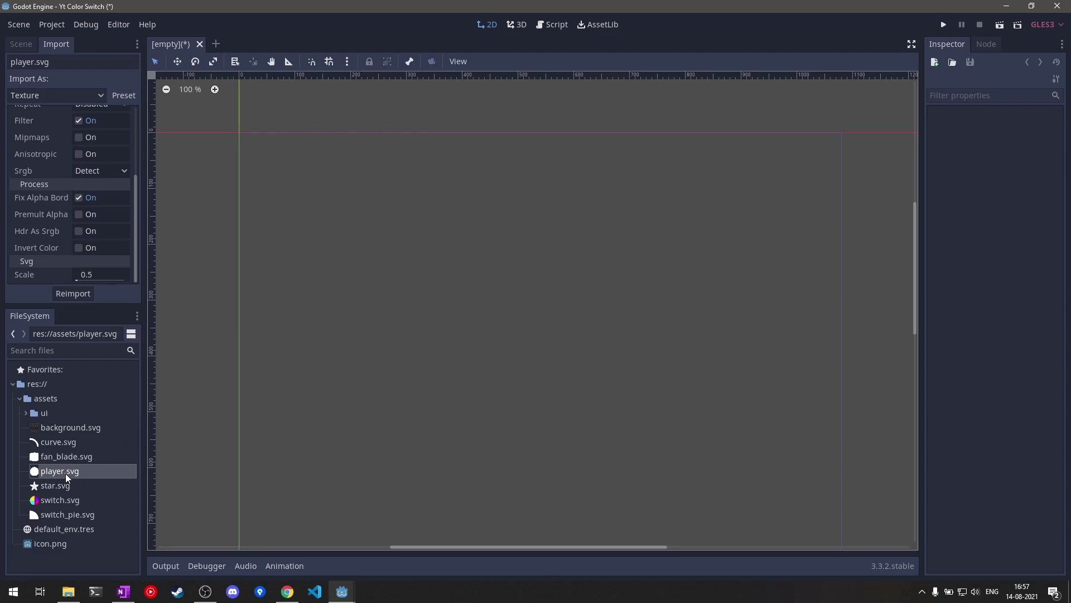
{"action": "left_click_drag", "start_coordinate": [65, 473], "coordinate": [359, 209]}
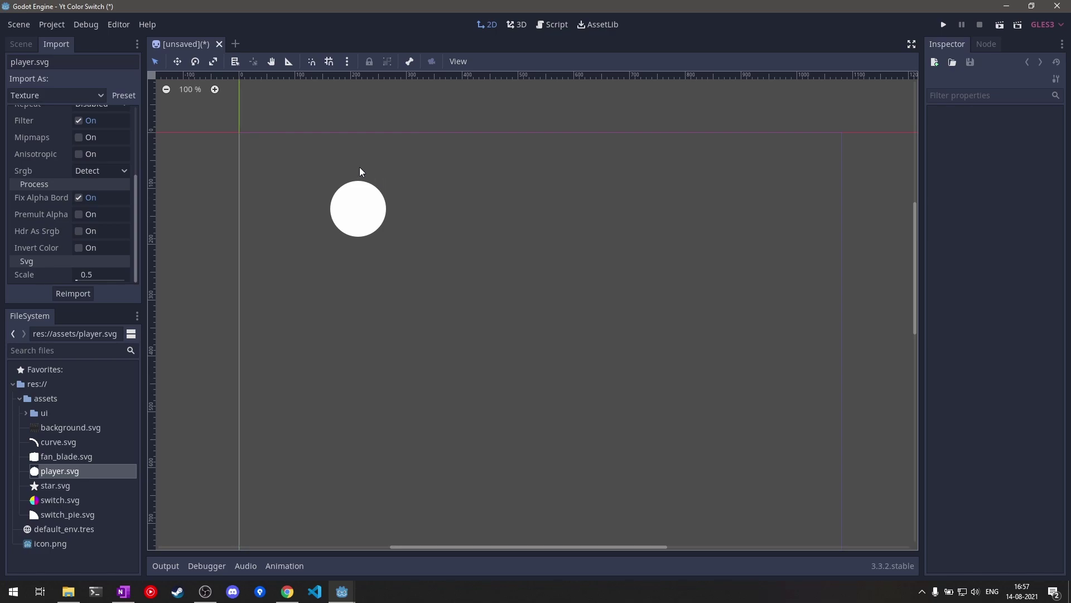
{"action": "left_click", "coordinate": [359, 206]}
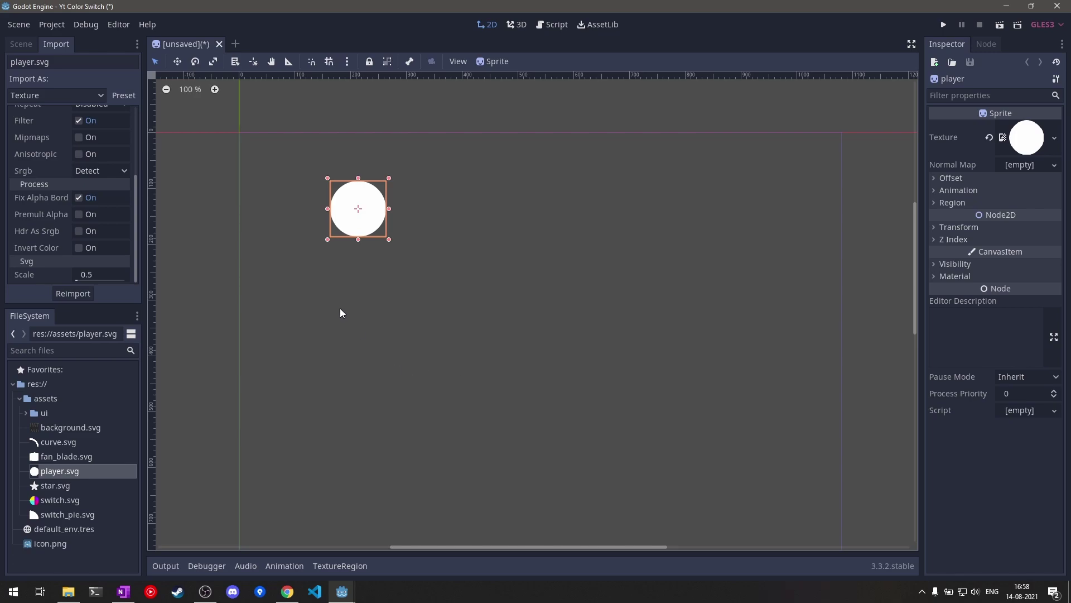
{"action": "left_click", "coordinate": [253, 120]}
Step: Delete the player sprite node, leaving the scene empty
{"action": "left_click", "coordinate": [21, 44]}
{"action": "left_click", "coordinate": [380, 206]}
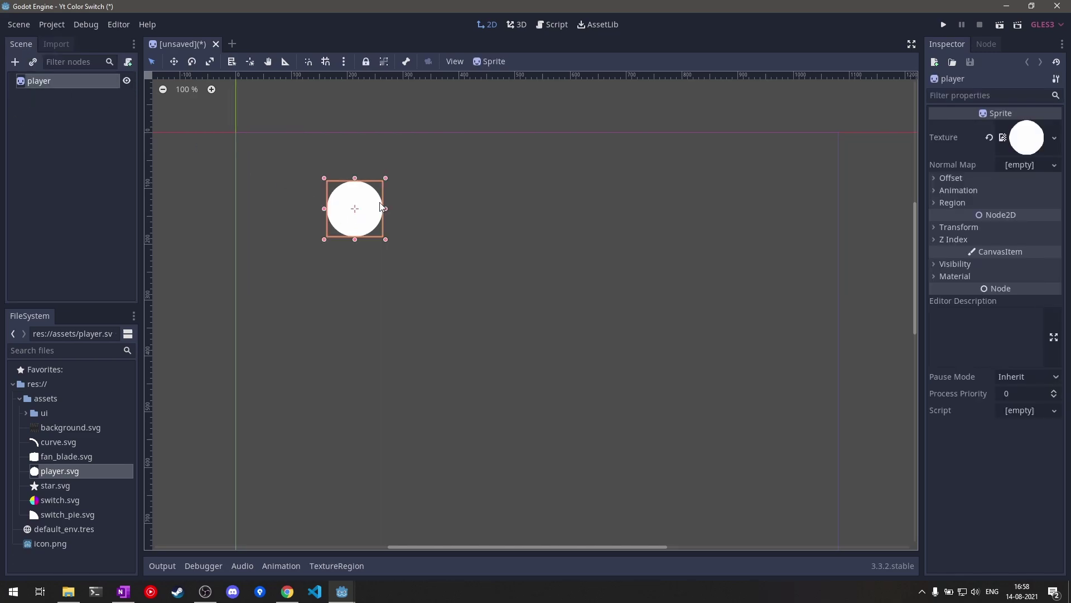
{"action": "key", "text": "Delete"}
{"action": "key", "text": "Return"}
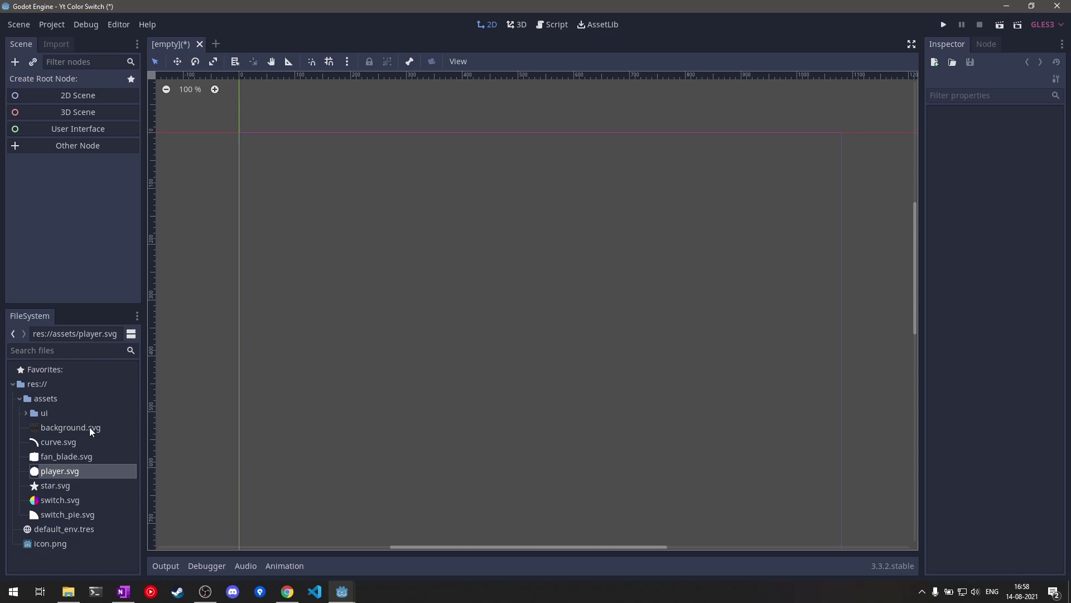
{"action": "left_click", "coordinate": [26, 413]}
{"action": "left_click", "coordinate": [25, 412]}
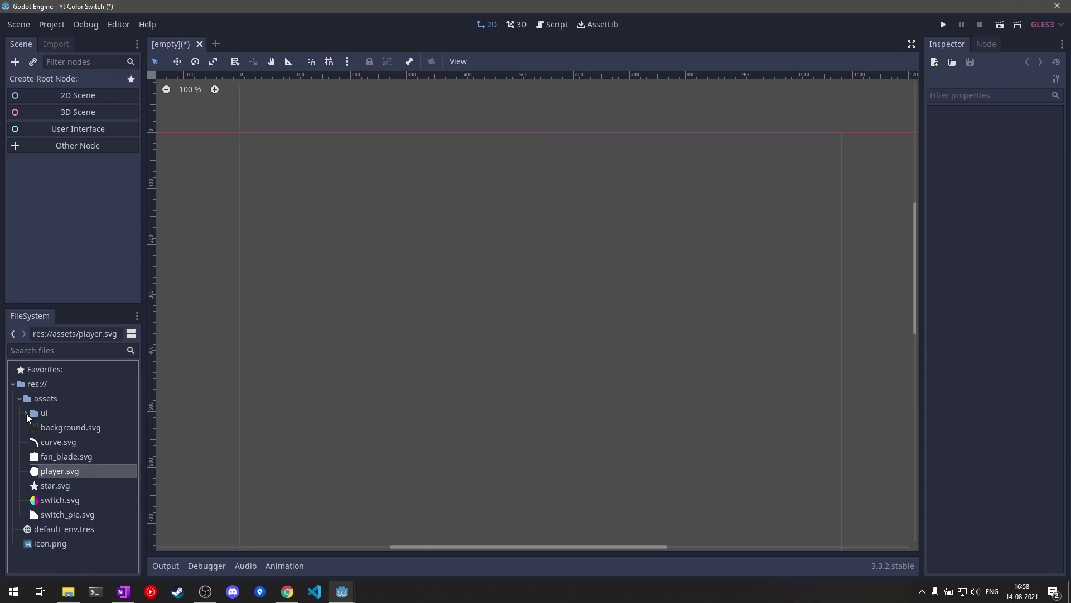